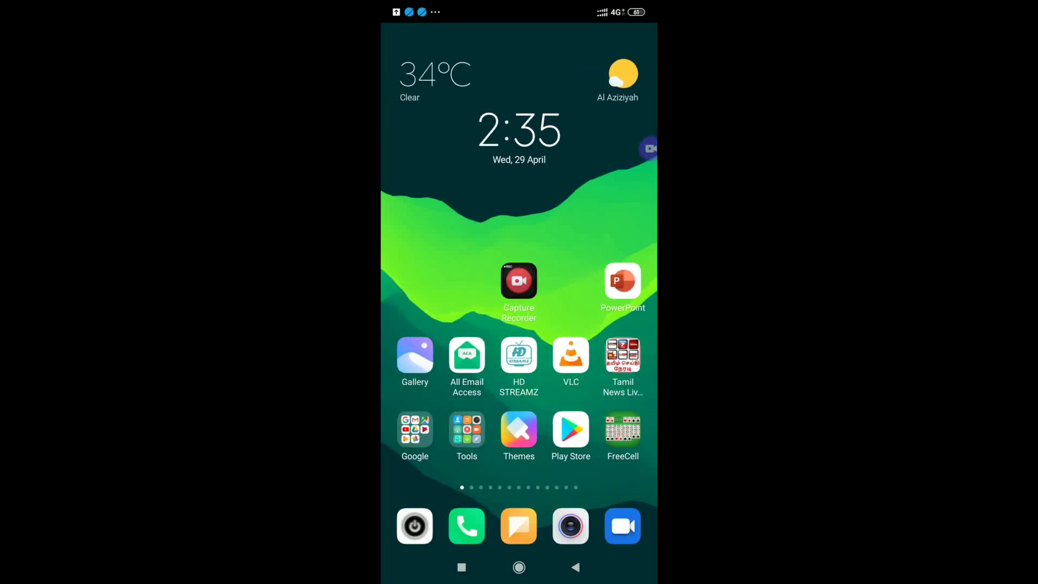
Step: Drag the Capture Recorder icon one slot left, next to PowerPoint
mouse_move(518, 281)
left_mouse_down()
mouse_move(451, 278)
mouse_move(524, 261)
mouse_move(466, 280)
left_mouse_up()
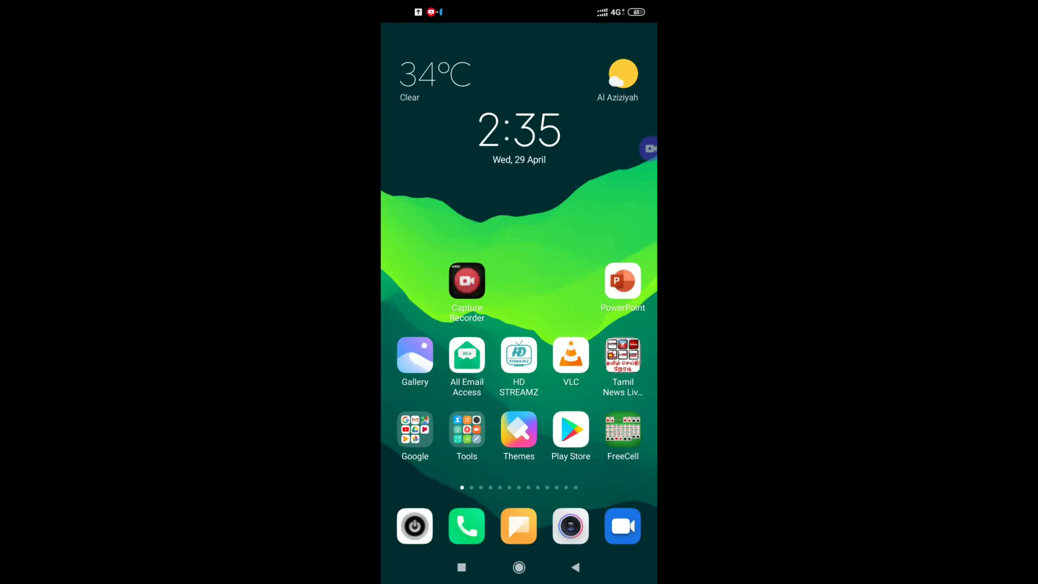
Step: Launch Capture Recorder and go to its settings page
left_click(466, 280)
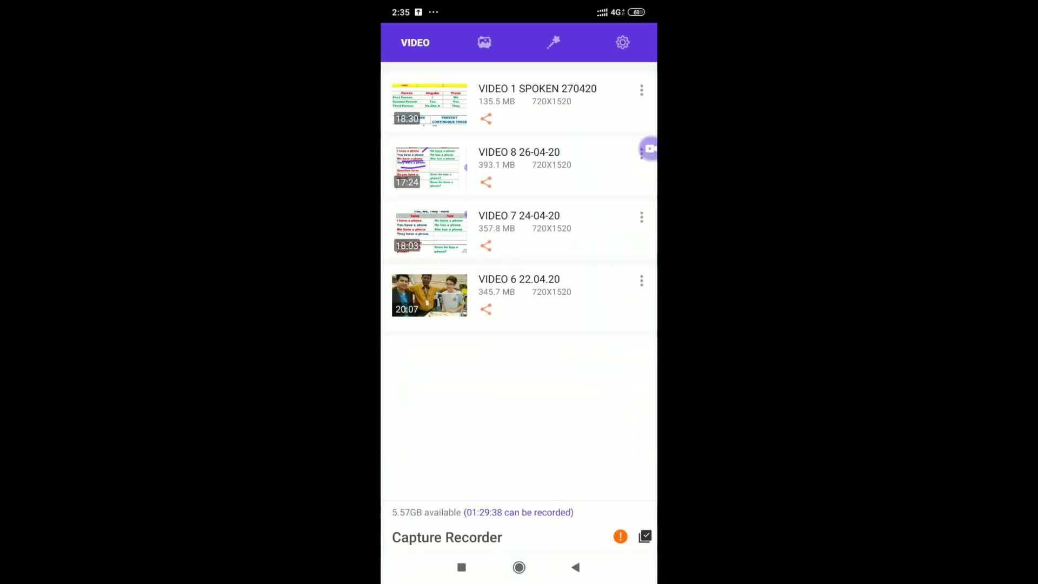
left_click(622, 42)
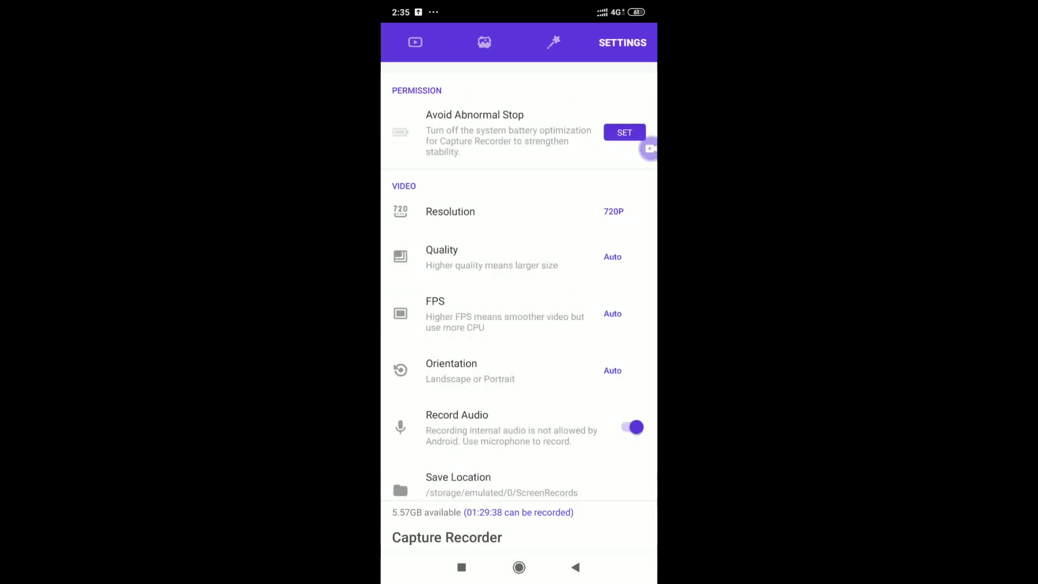
scroll(519, 324, "down", 5)
scroll(519, 325, "down", 5)
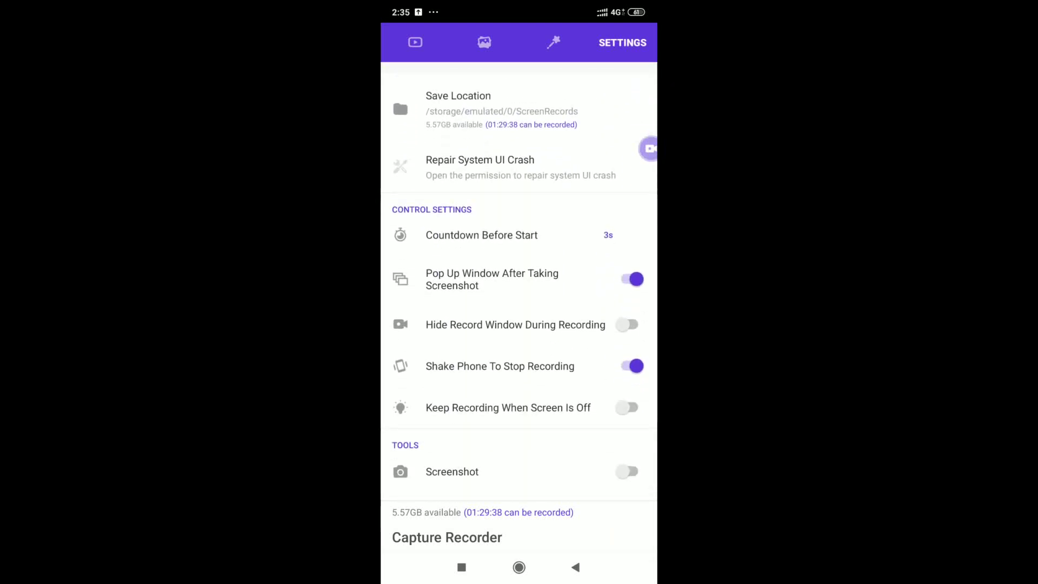
scroll(519, 325, "down", 4)
scroll(520, 325, "up", 10)
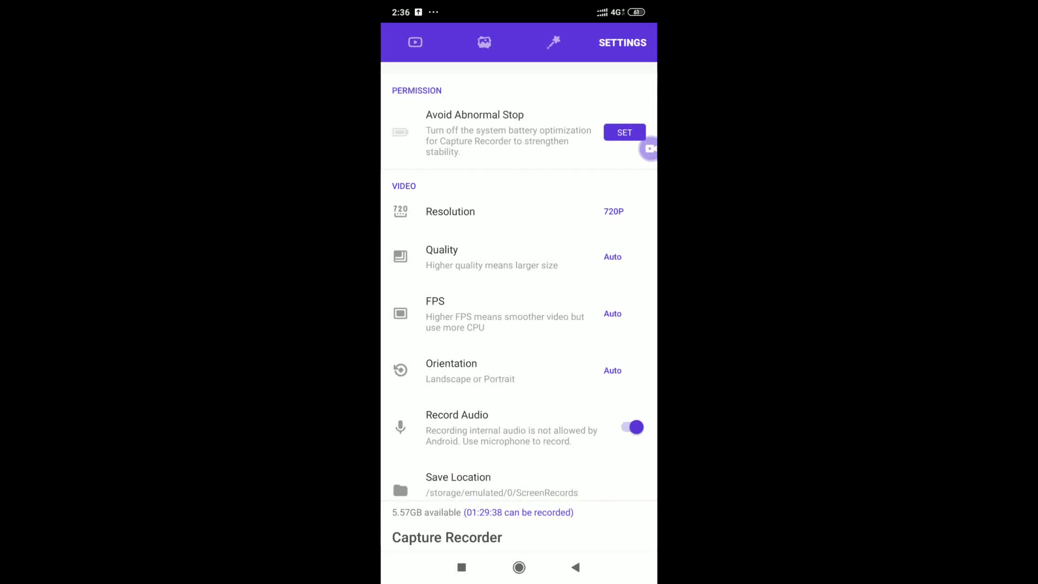
scroll(519, 325, "down", 4)
scroll(519, 324, "down", 2)
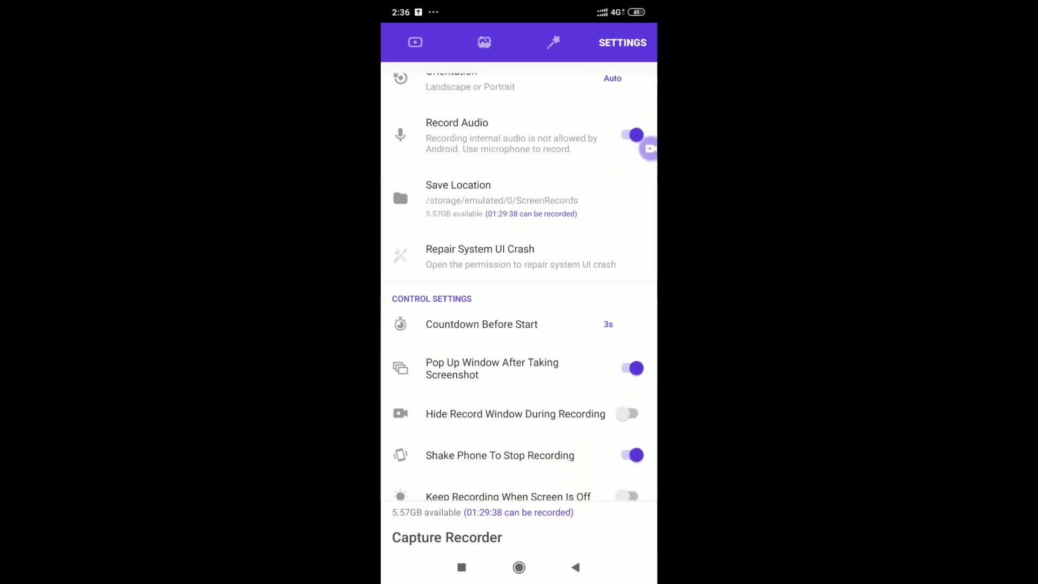
scroll(519, 324, "down", 4)
scroll(519, 324, "down", 3)
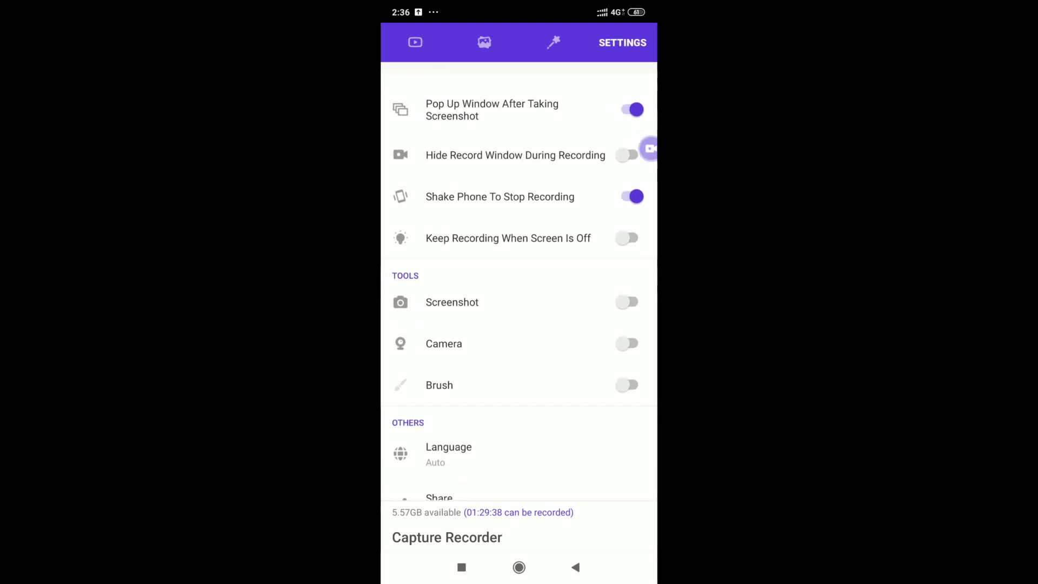
Step: Test the Camera overlay on and off, then enable the Brush tool
left_click(628, 343)
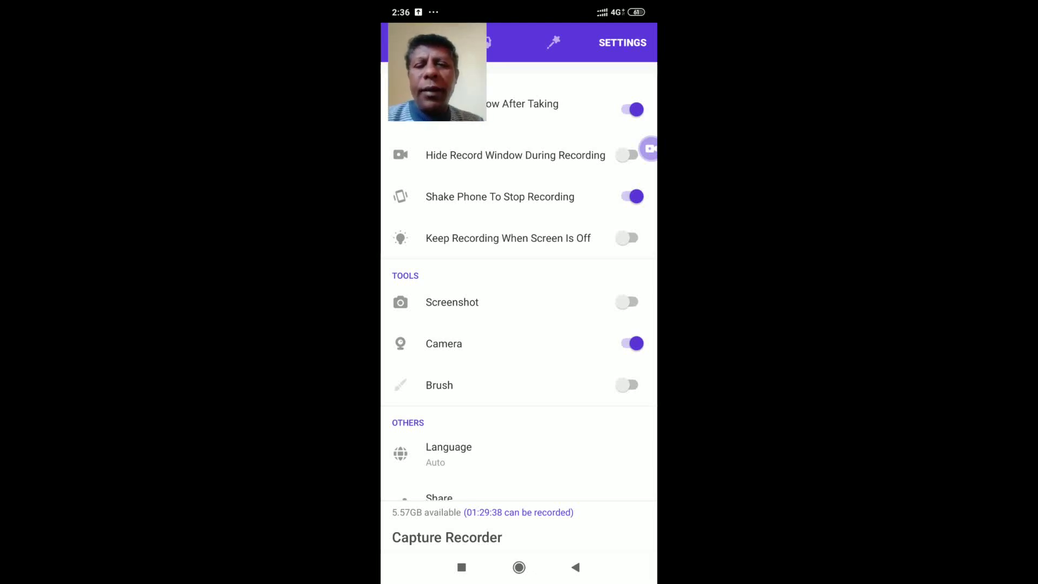
left_click(629, 343)
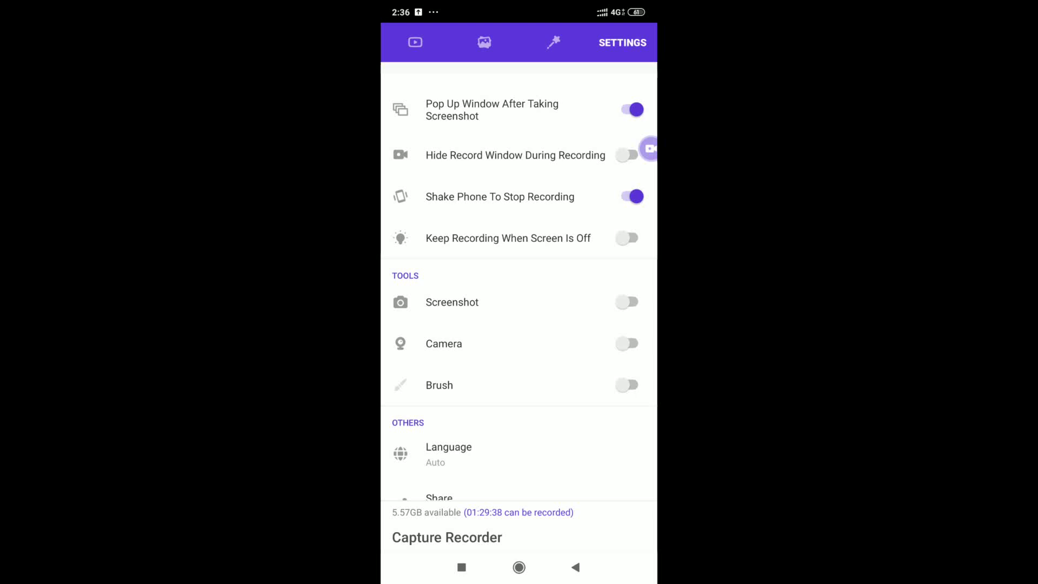
left_click(630, 384)
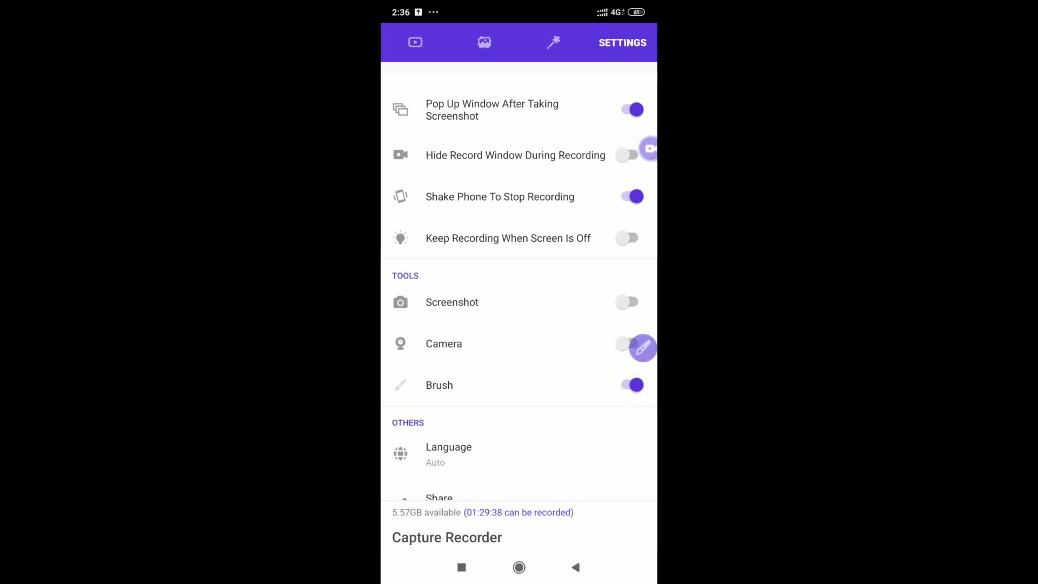
Step: Draw a purple zigzag with the brush, then clear it and stop drawing
left_click(642, 347)
left_click_drag(494, 353, 545, 444)
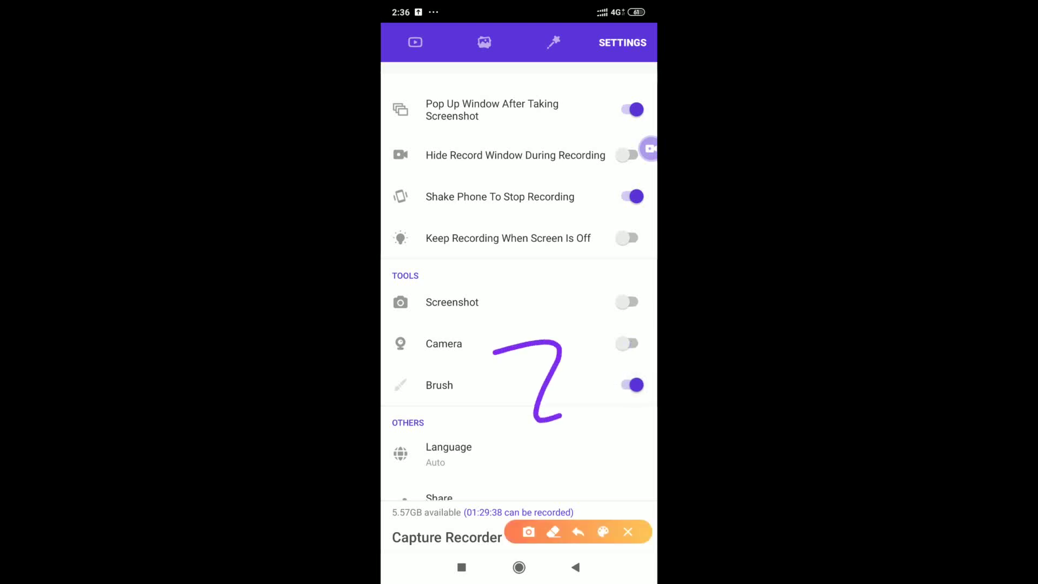
left_click_drag(508, 297, 514, 374)
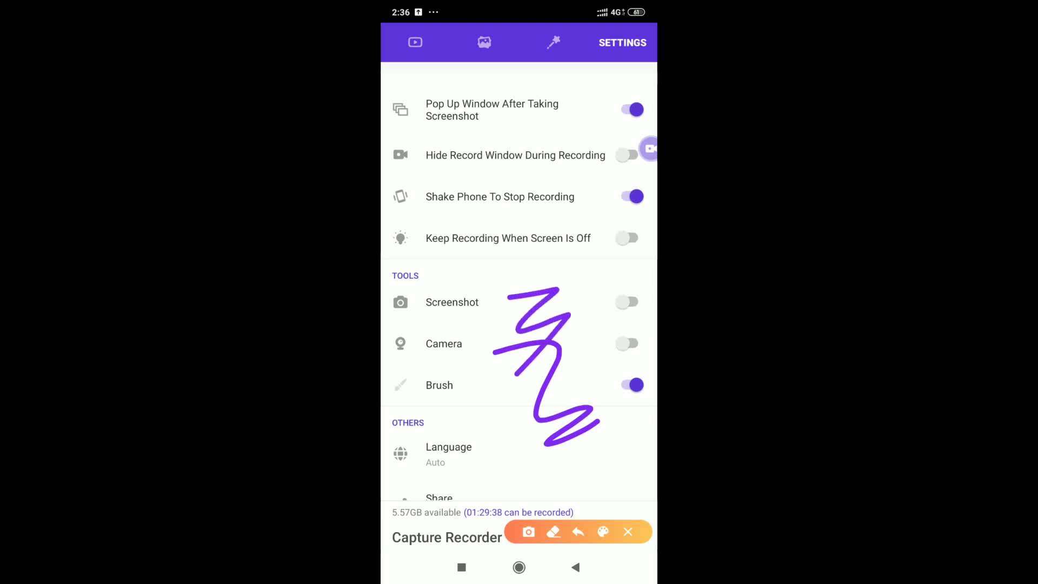
left_click(628, 532)
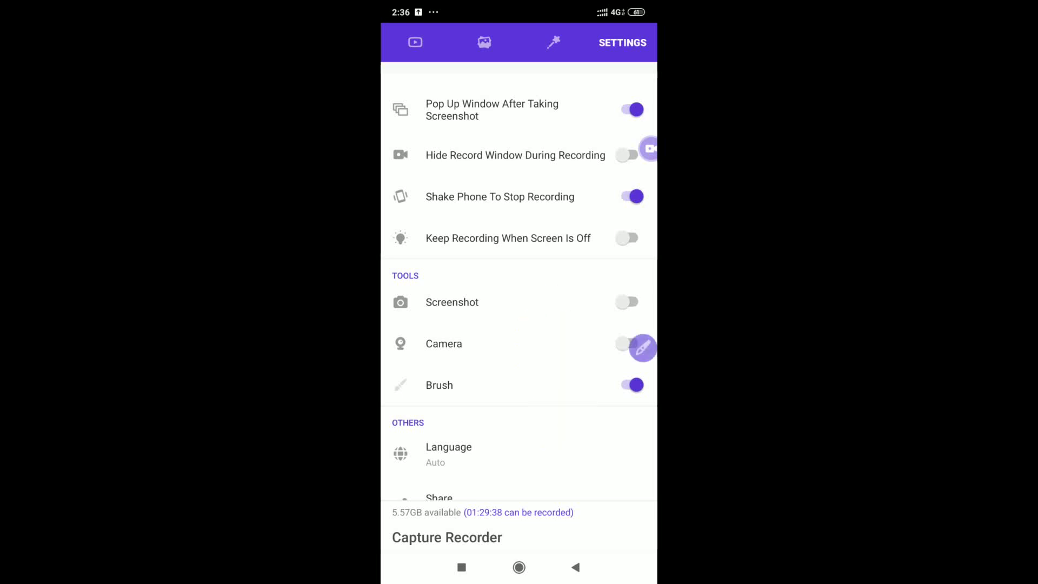
Step: Move the floating brush button lower and test the Camera overlay on and off again
left_click_drag(642, 348, 641, 414)
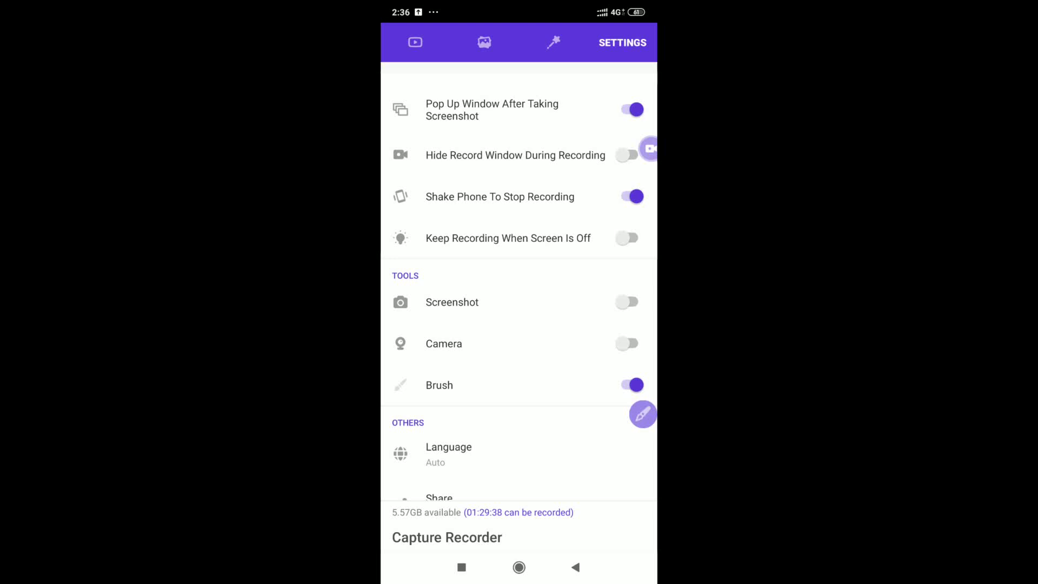
left_click(628, 343)
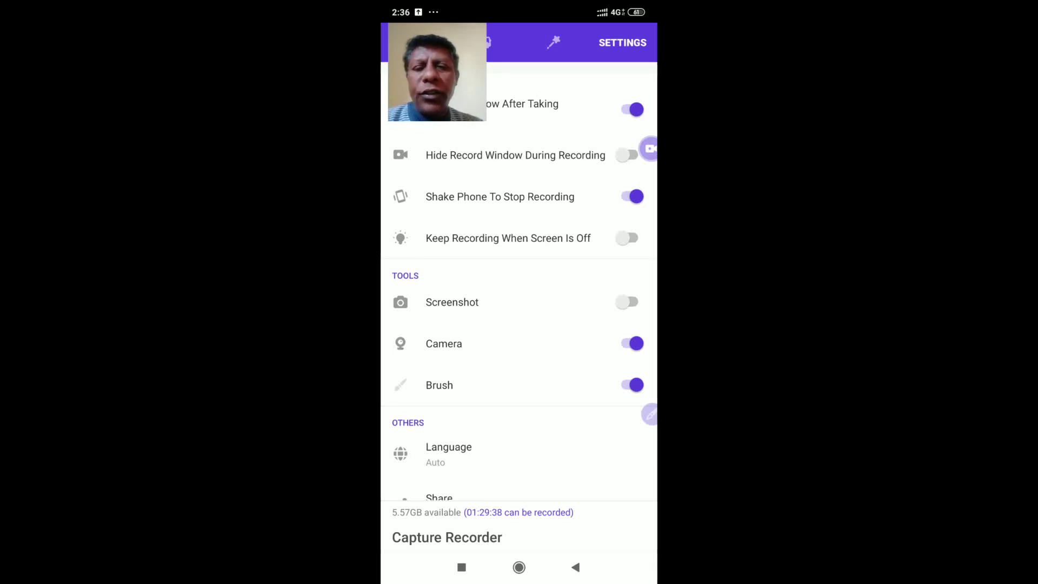
left_click(631, 343)
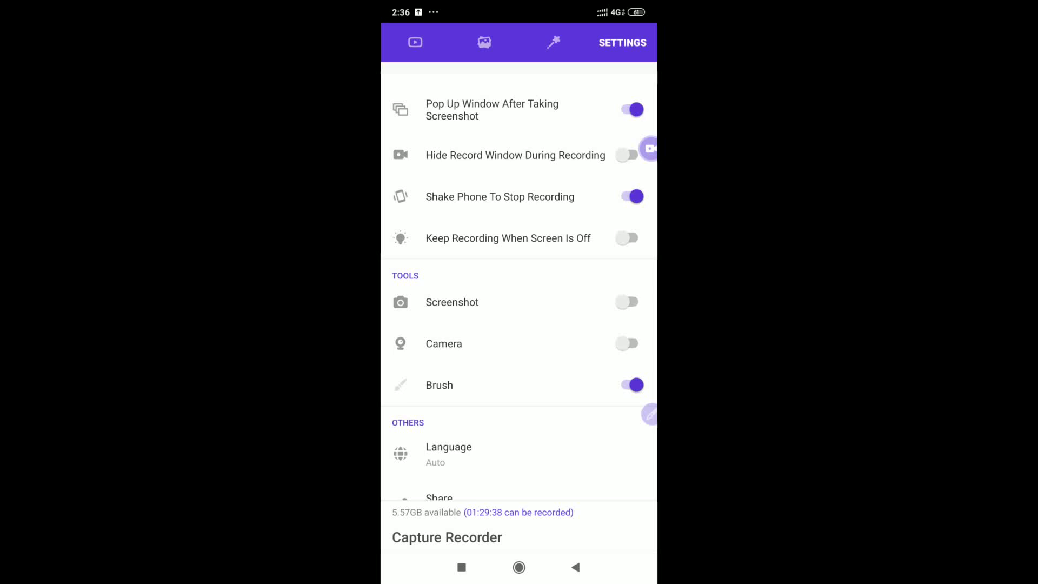
Step: Return to the home screen and expand and collapse the recorder's floating controls
left_click(520, 566)
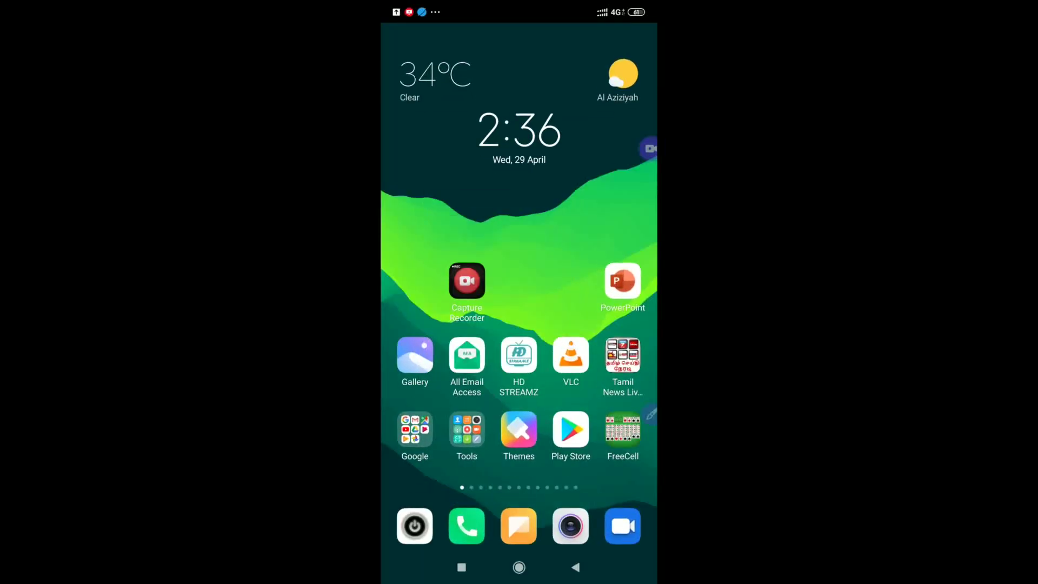
left_click(649, 148)
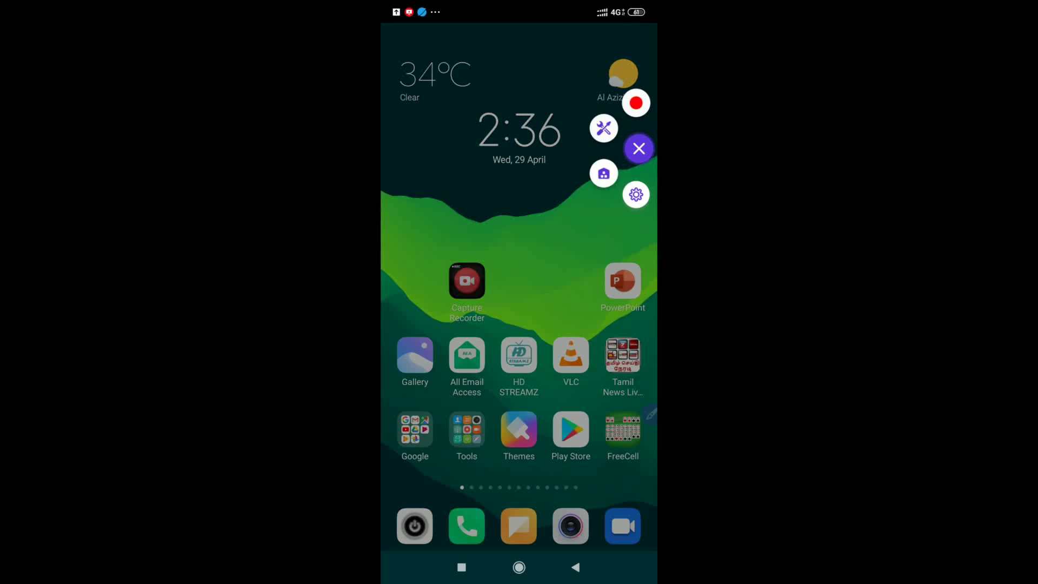
left_click(639, 149)
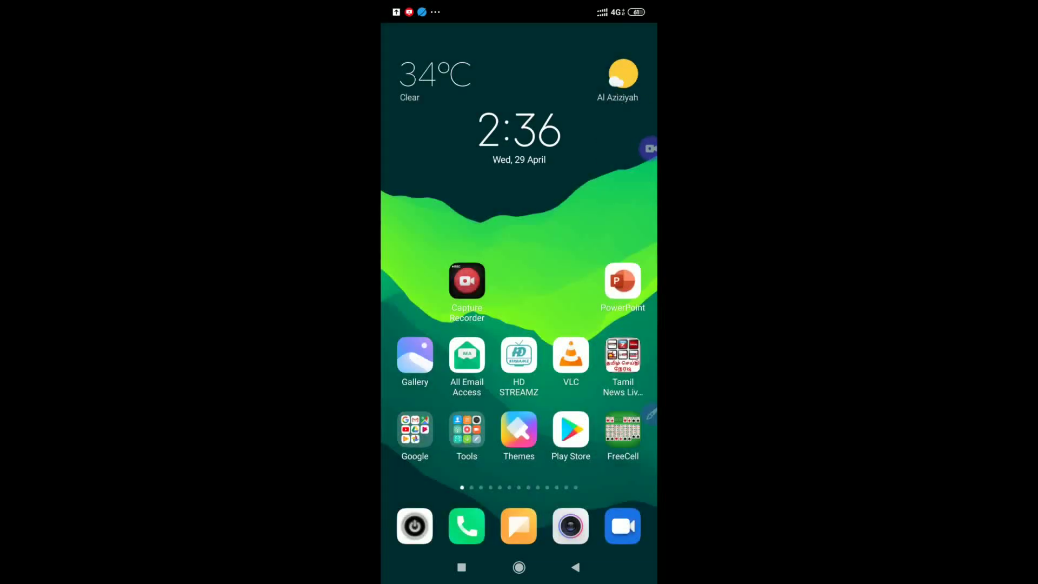
left_click(650, 149)
Step: Reopen Capture Recorder, quit it with Yes, and allow the screen recording to start
left_click(467, 279)
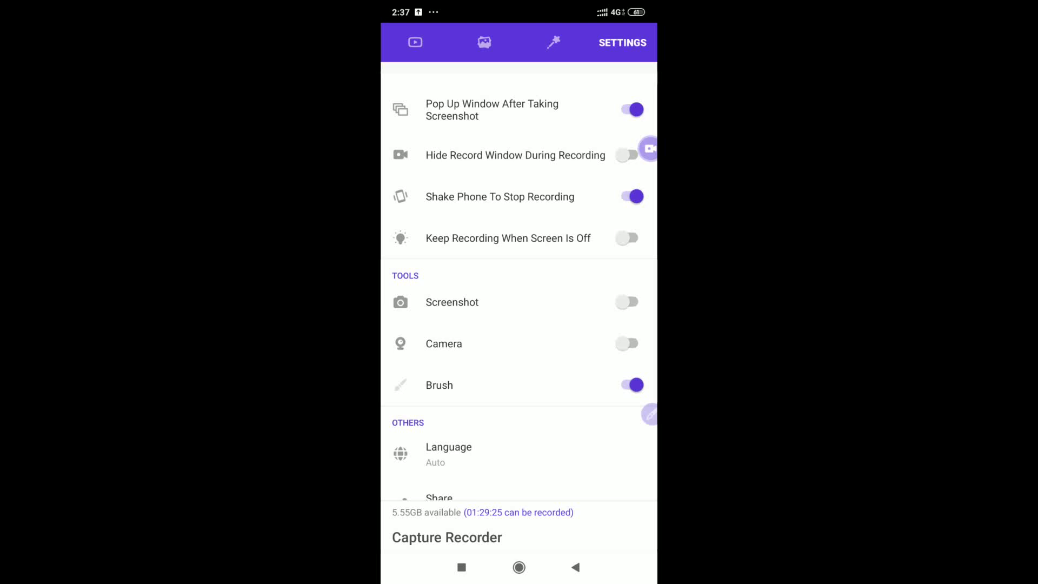
left_click(576, 567)
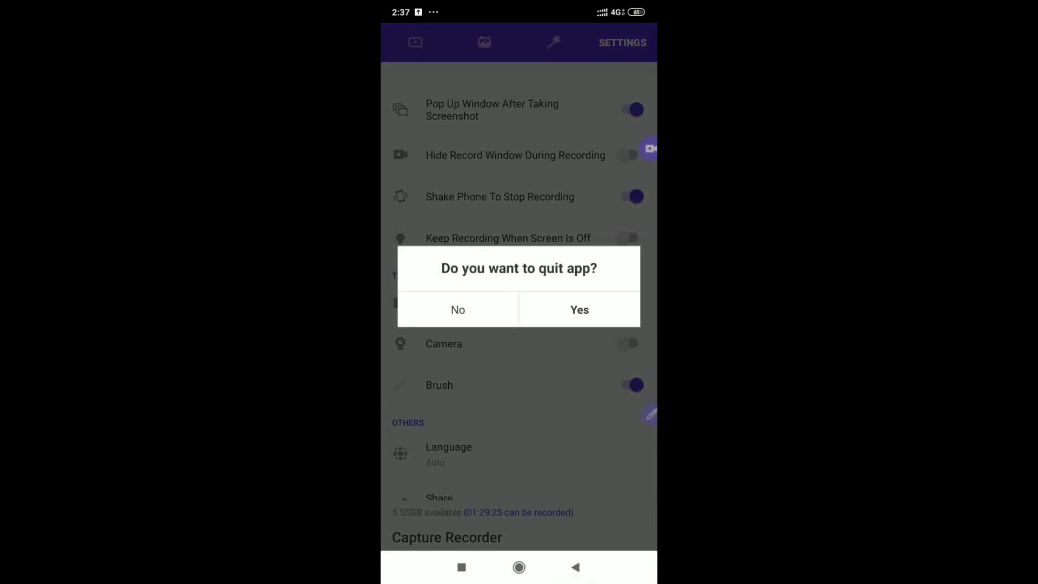
left_click(579, 306)
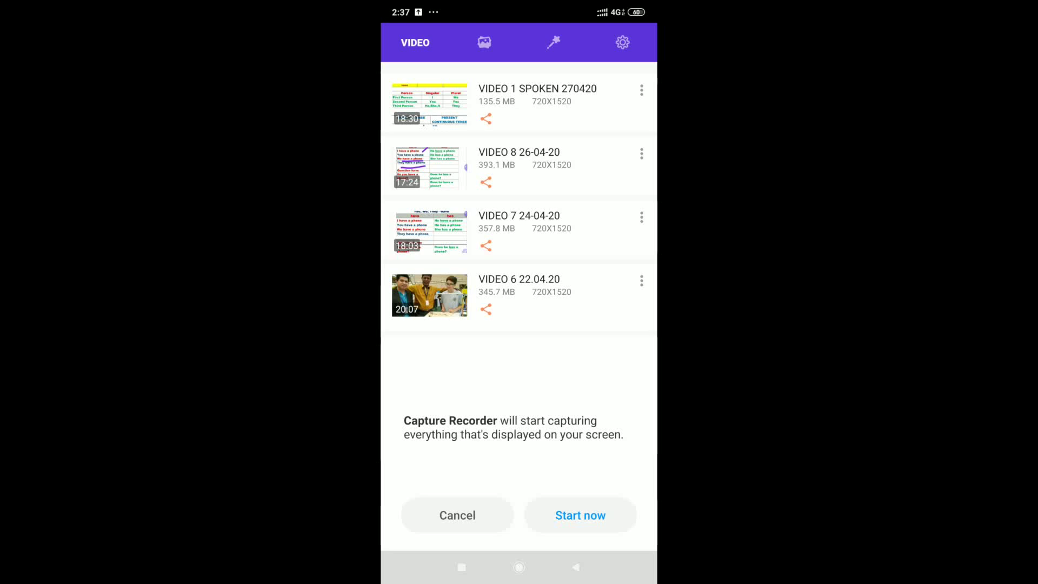
left_click(579, 515)
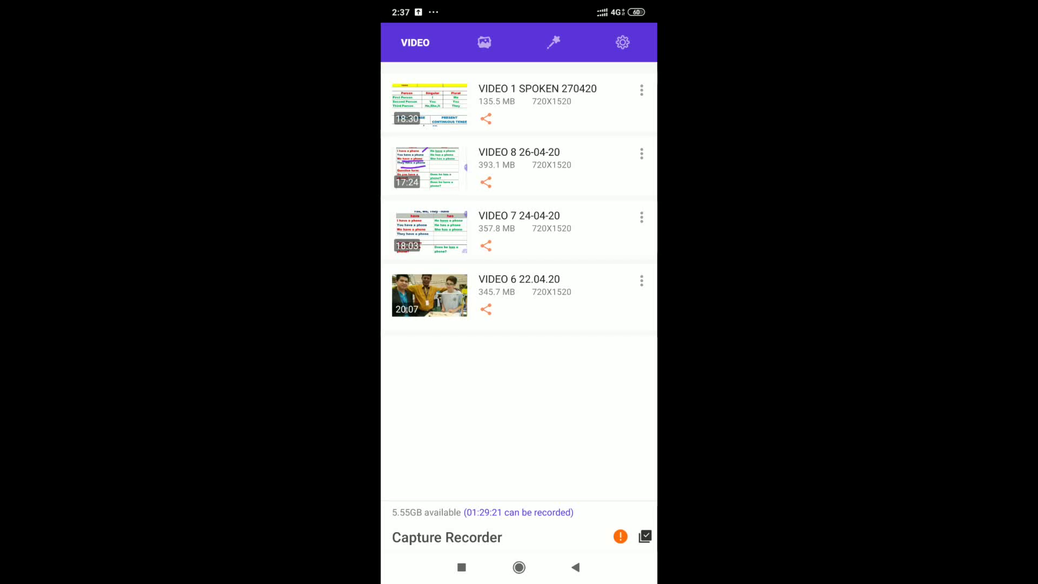
Step: Switch to Mi Doc Viewer's Ch_01 'Nutrition in Plants' document from Recents
left_click(462, 567)
scroll(519, 293, "down", 5)
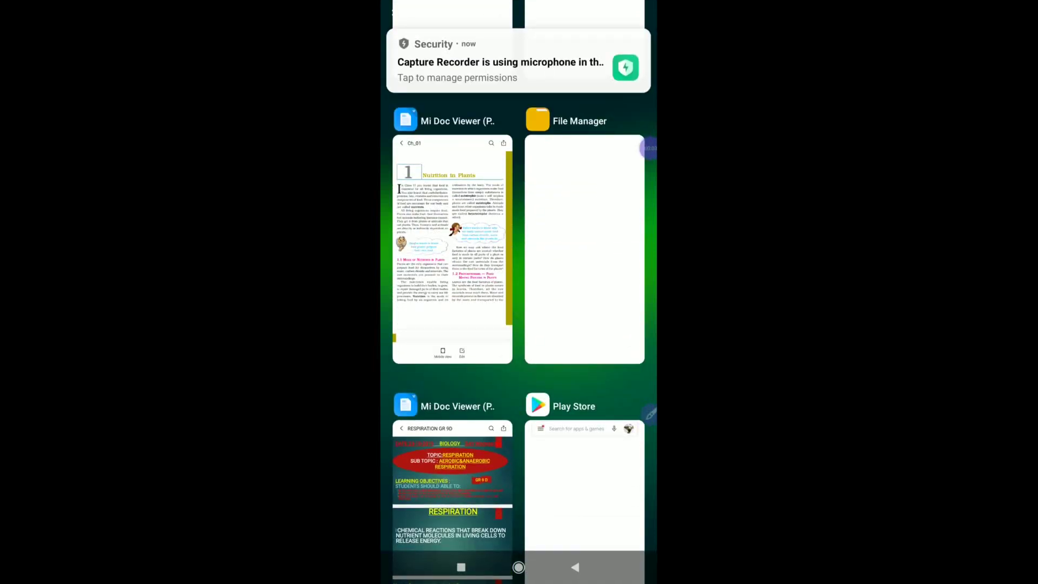
left_click(584, 249)
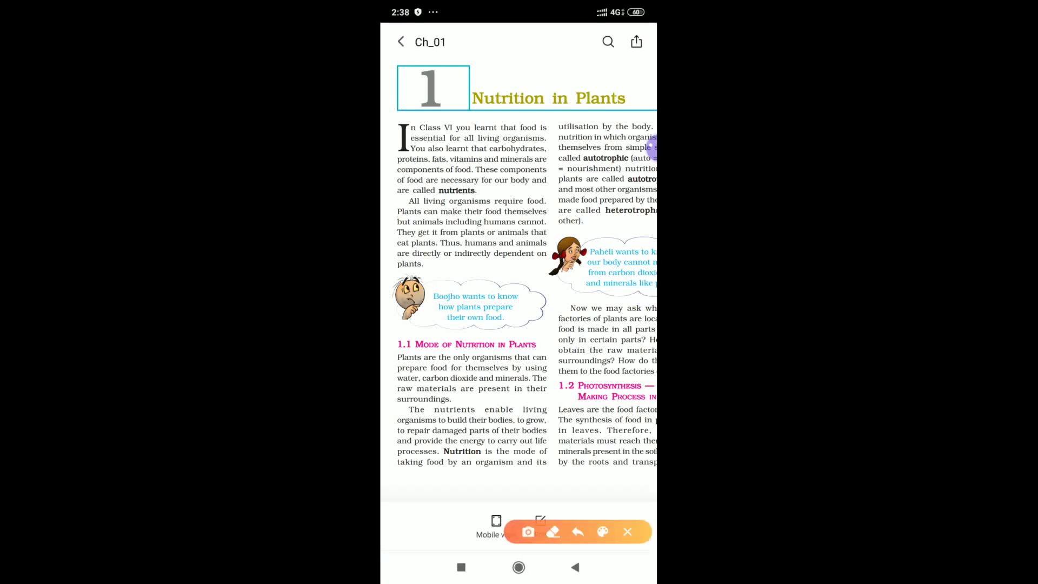
mouse_move(483, 119)
left_mouse_down()
mouse_move(634, 115)
mouse_move(631, 104)
left_mouse_up()
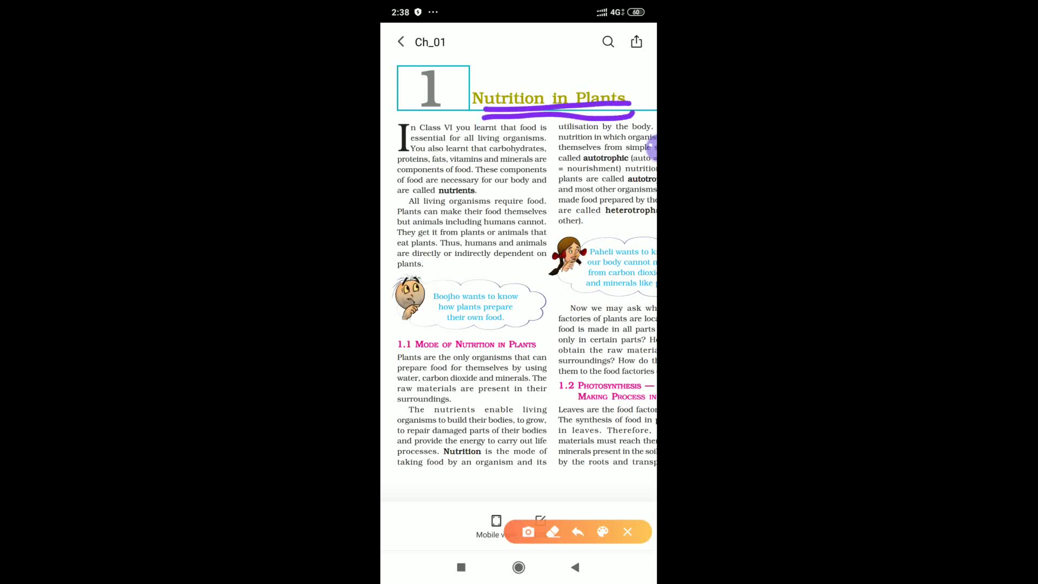
left_click_drag(464, 168, 454, 178)
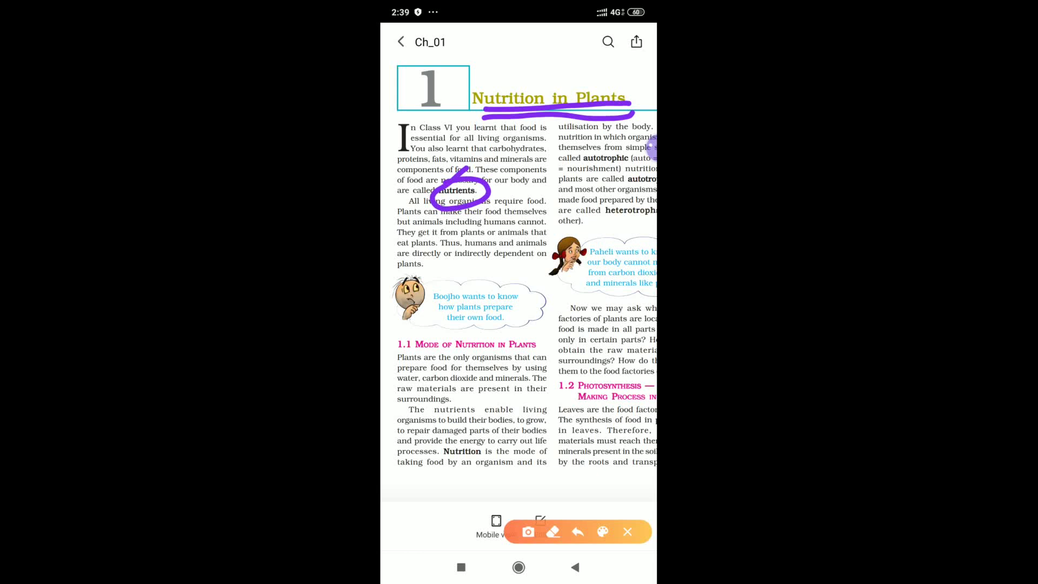
mouse_move(478, 434)
left_mouse_down()
mouse_move(460, 434)
mouse_move(436, 461)
mouse_move(487, 464)
mouse_move(455, 436)
left_mouse_up()
left_click(628, 532)
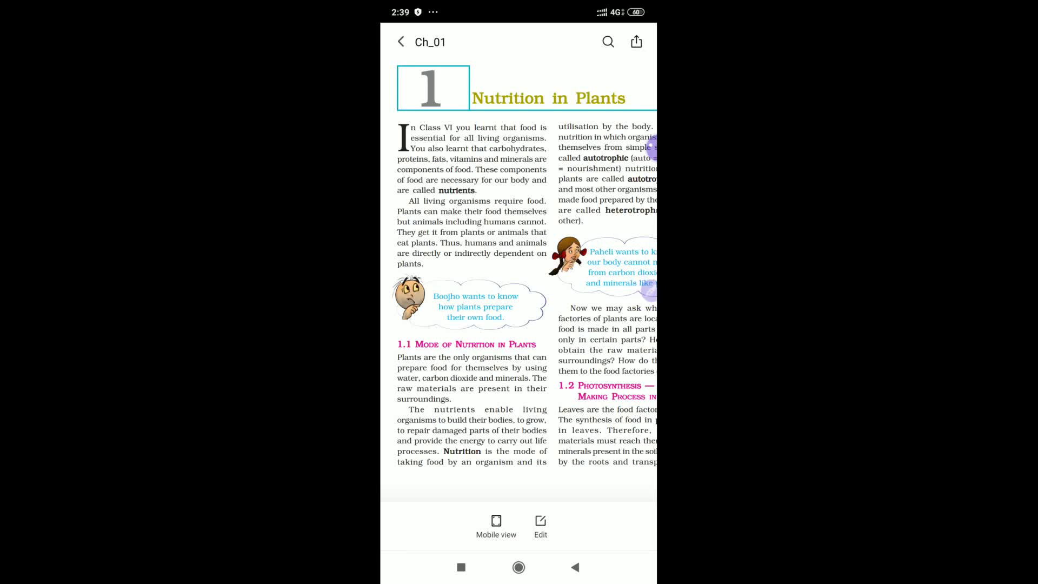
Step: Open and close the floating recorder bubble, leaving its controls expanded at 02:27
left_click(649, 149)
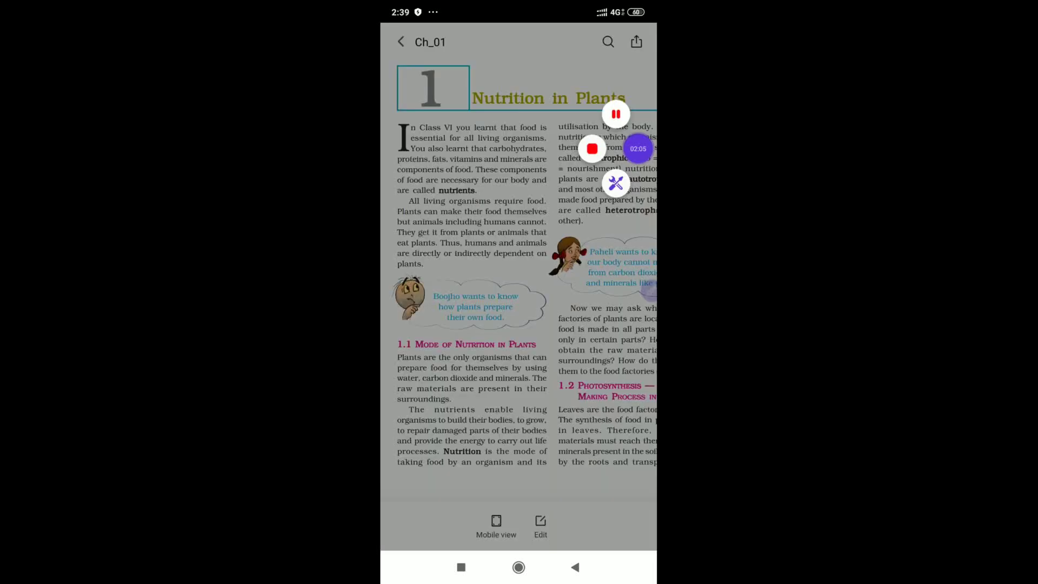
left_click(519, 325)
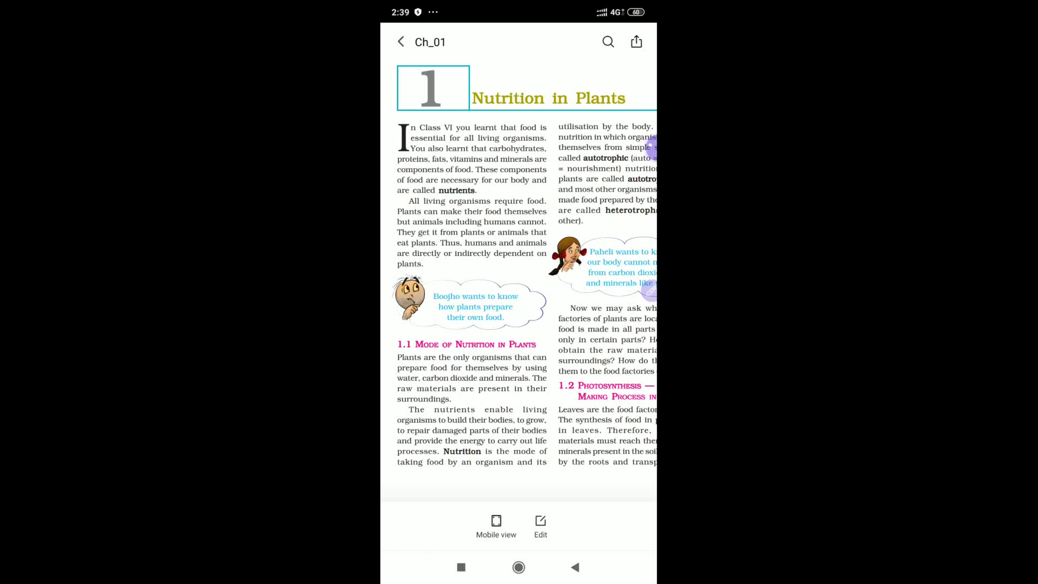
left_click(648, 148)
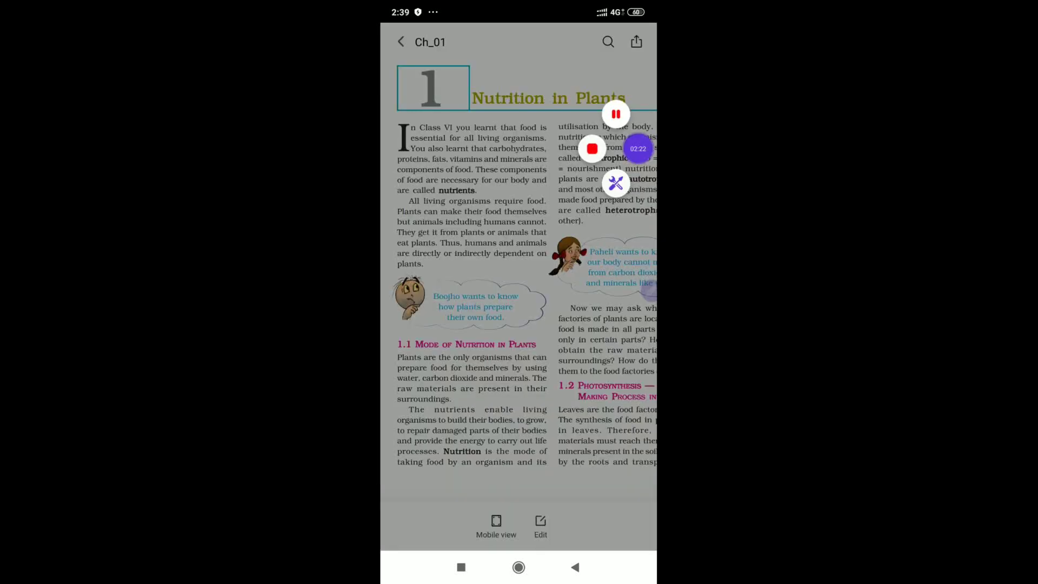
left_click(487, 325)
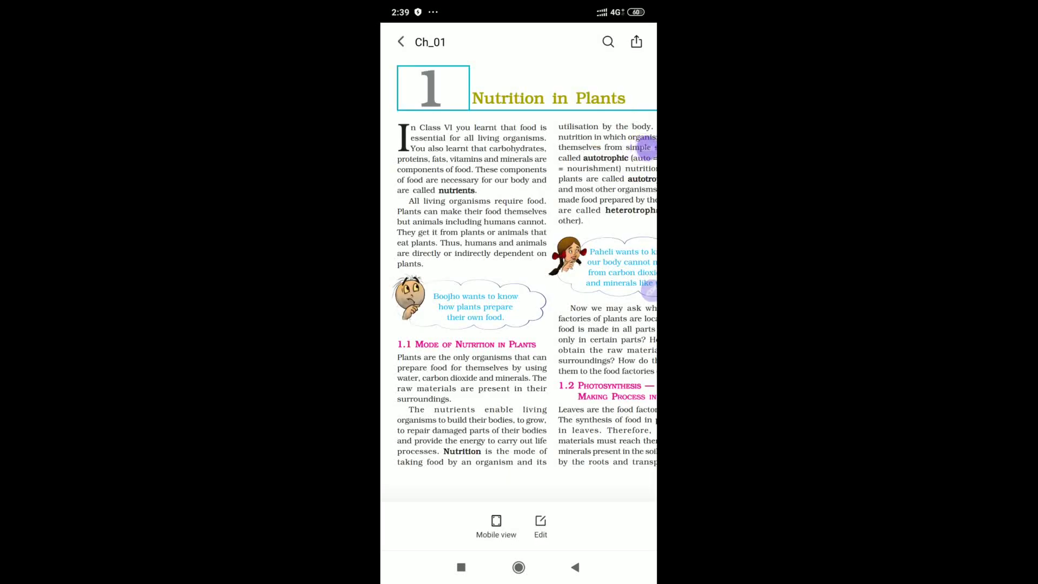
left_click(638, 149)
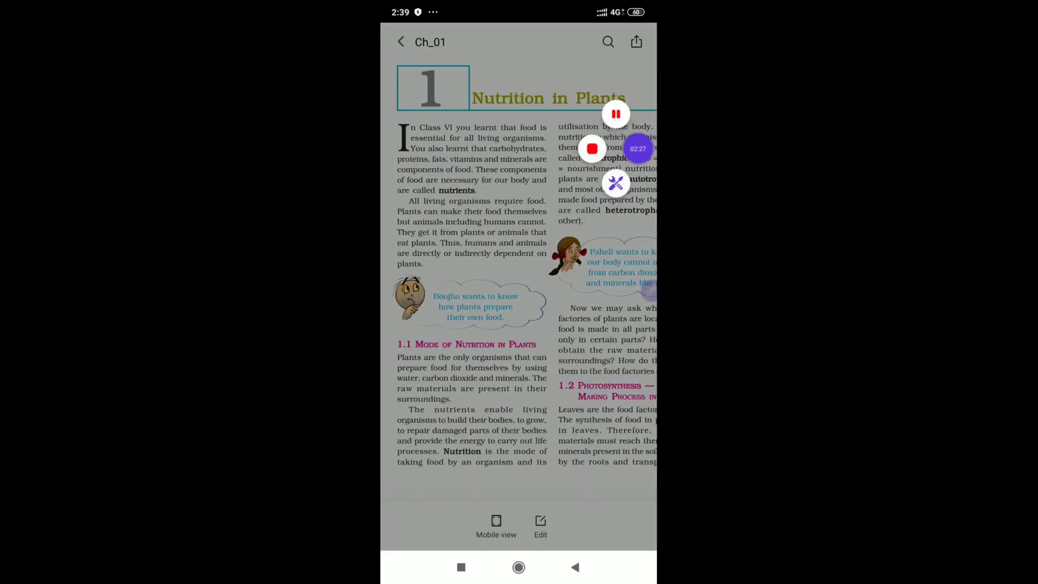